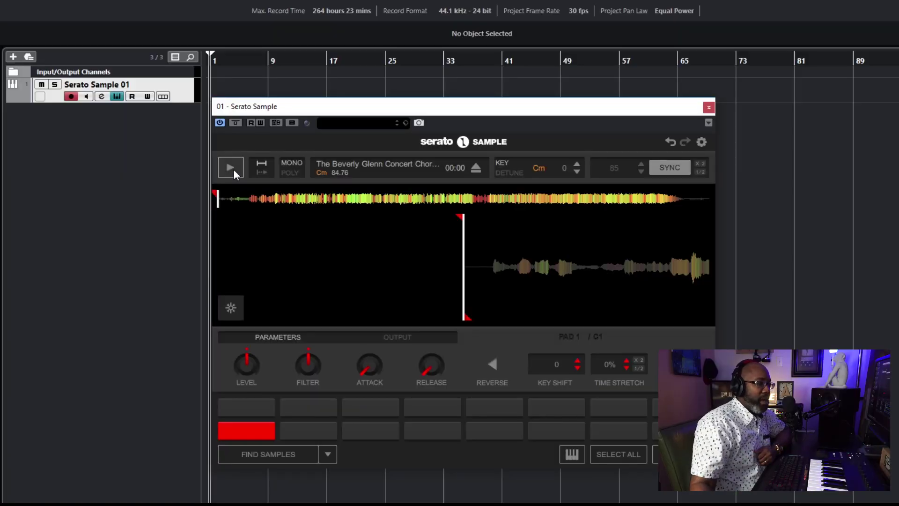
- Play the opening of the loaded song and pause it after a few seconds
{"action": "left_click", "coordinate": [230, 169]}
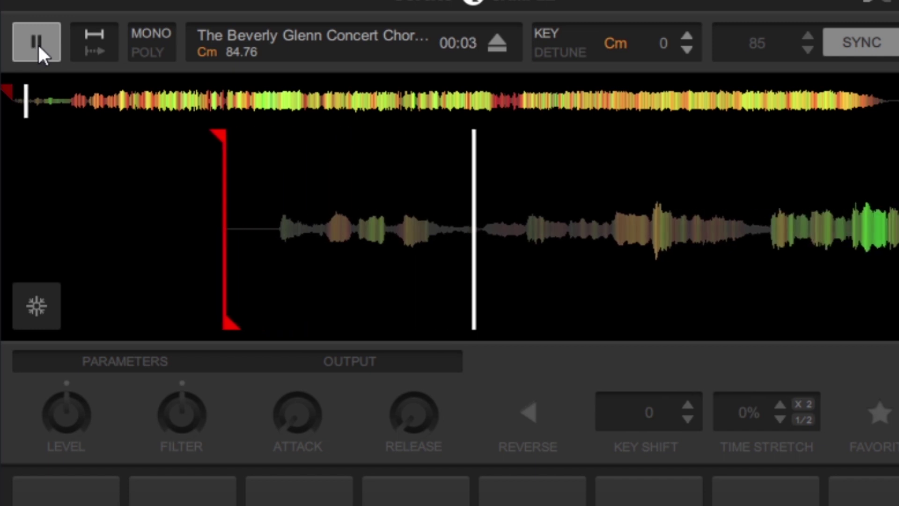
{"action": "left_click", "coordinate": [37, 43]}
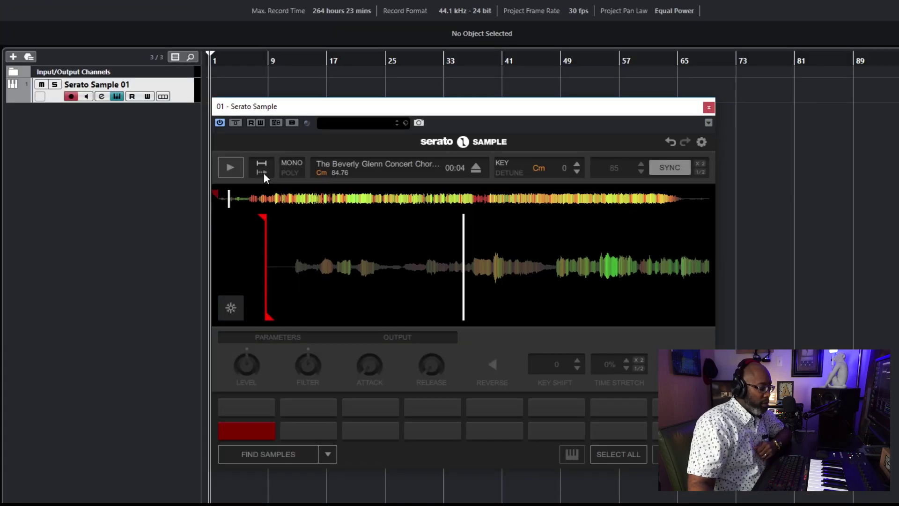
- Switch playback to continuous mode and place pad 1's start marker at the first audible sound
{"action": "left_click", "coordinate": [263, 174]}
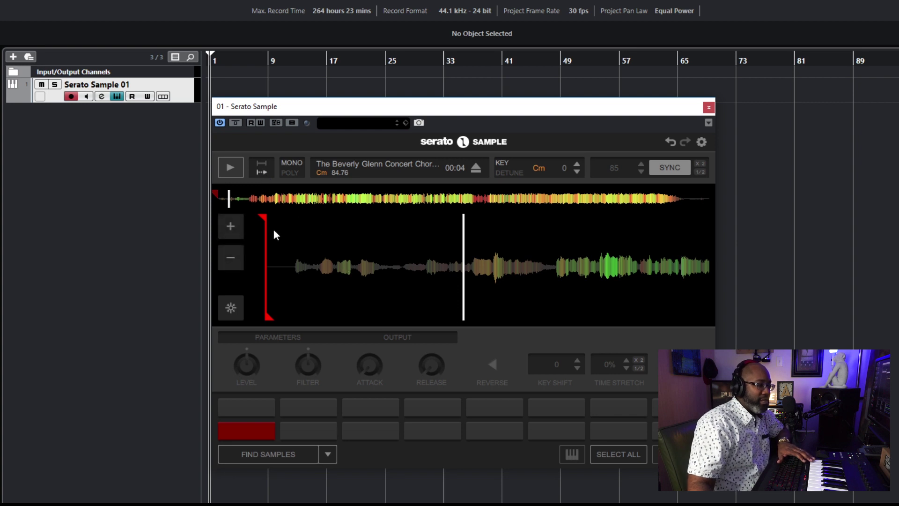
{"action": "left_click_drag", "start_coordinate": [293, 218], "coordinate": [293, 217]}
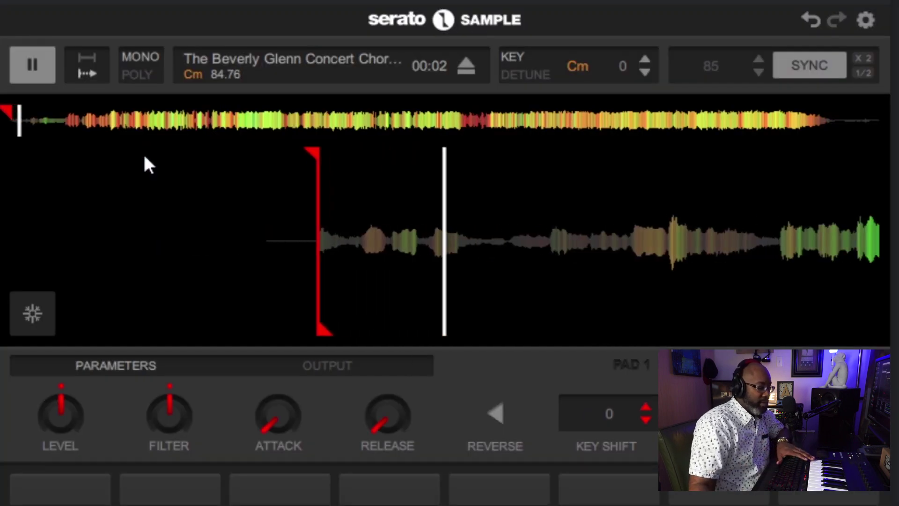
{"action": "mouse_move", "coordinate": [42, 156]}
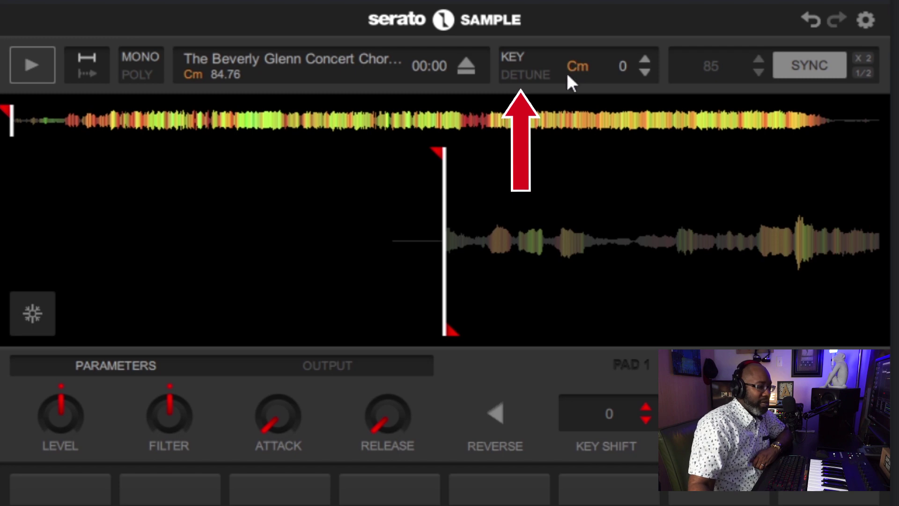
- Raise the song's key by 2 semitones to Dm and play it back
{"action": "left_click", "coordinate": [653, 60]}
{"action": "left_click", "coordinate": [653, 59]}
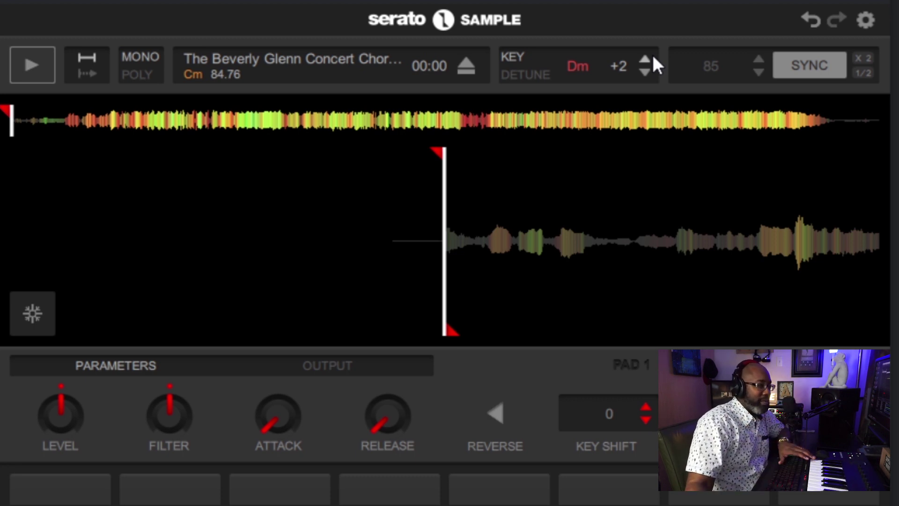
{"action": "key", "text": "space"}
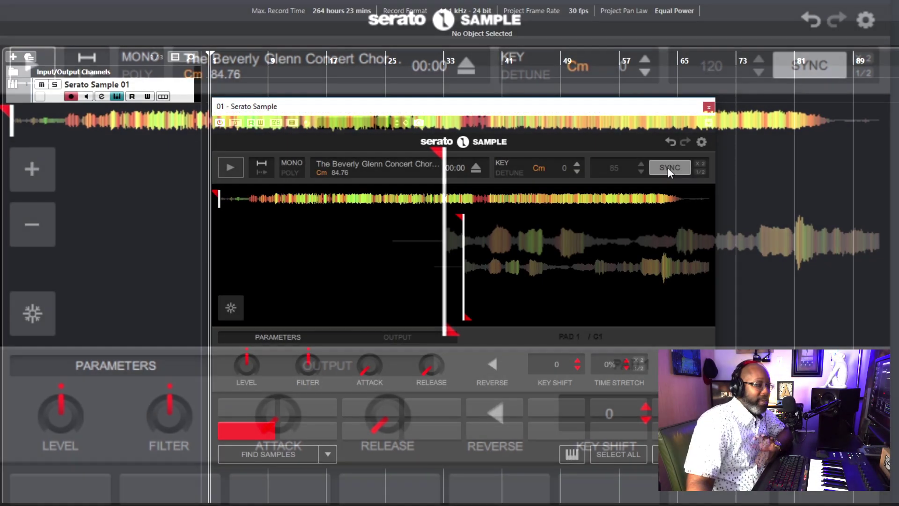
- Turn off the song's tempo sync with the project
{"action": "left_click", "coordinate": [807, 65]}
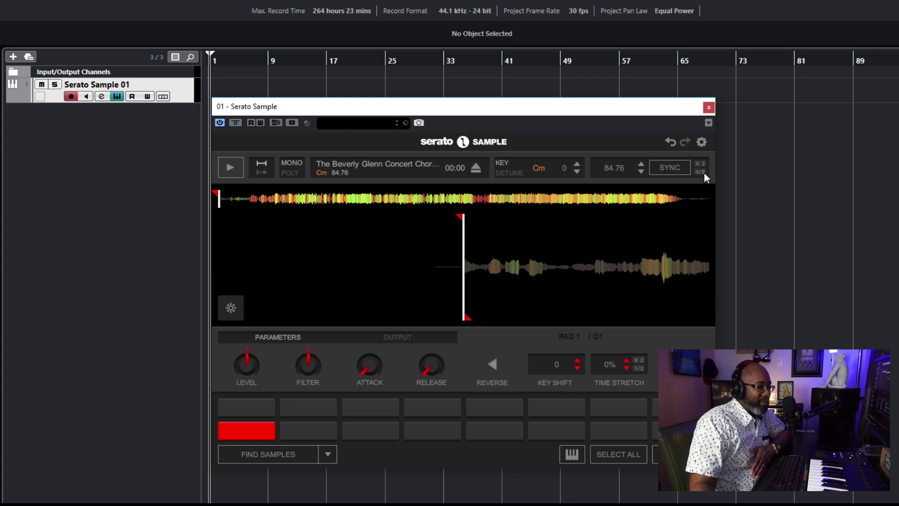
{"action": "mouse_move", "coordinate": [259, 362]}
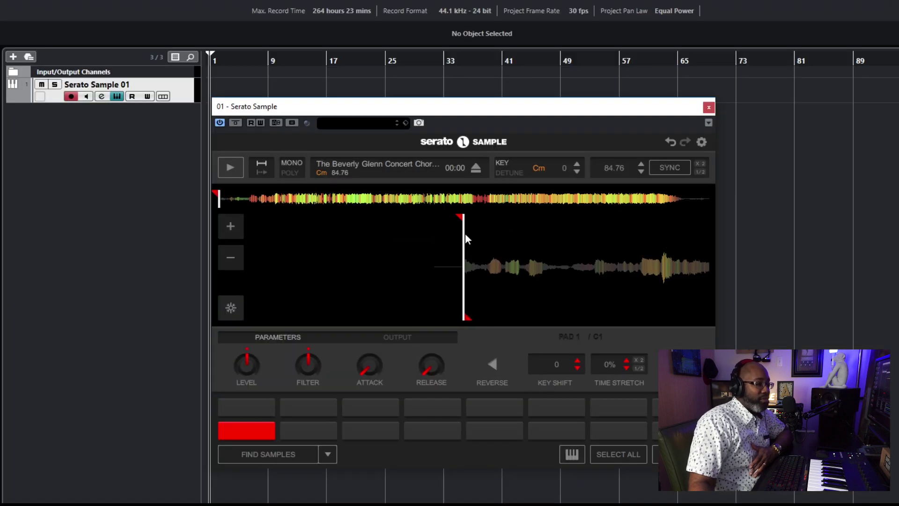
- Try a different start position for pad 1's marker and mark the pad as a favorite
{"action": "left_click_drag", "start_coordinate": [464, 218], "coordinate": [504, 223]}
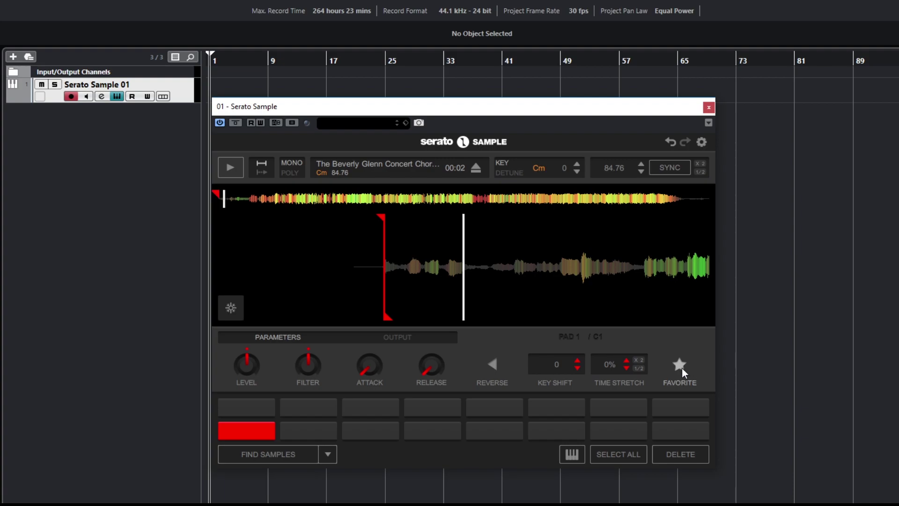
{"action": "left_click", "coordinate": [679, 366]}
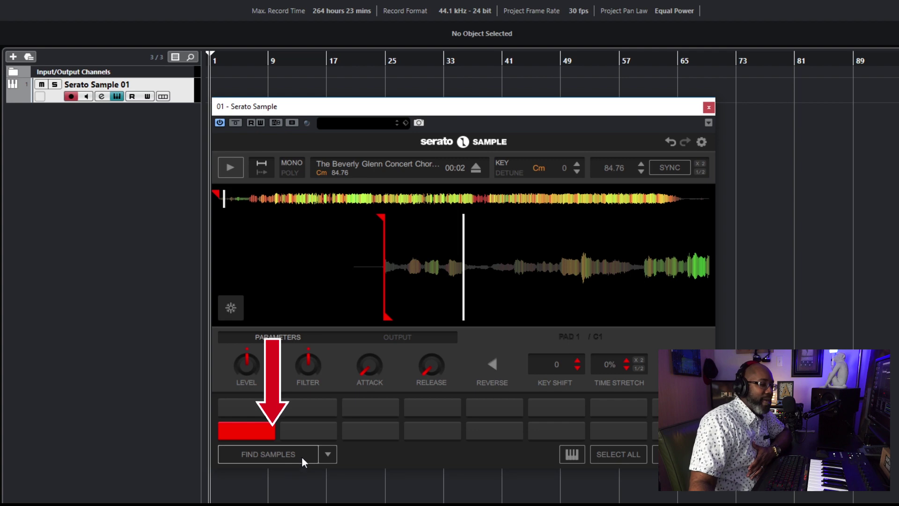
- Try finding samples in the song automatically for the pads and select all of them
{"action": "left_click", "coordinate": [206, 480]}
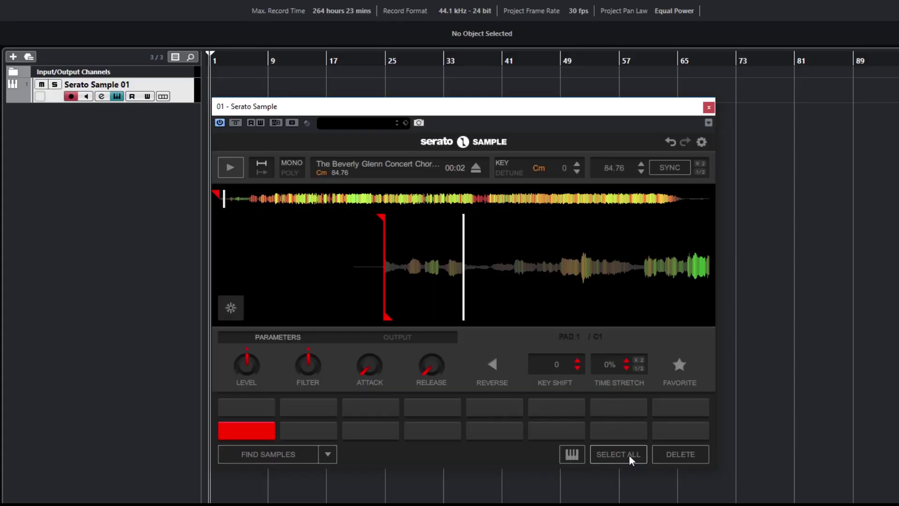
{"action": "left_click", "coordinate": [629, 457]}
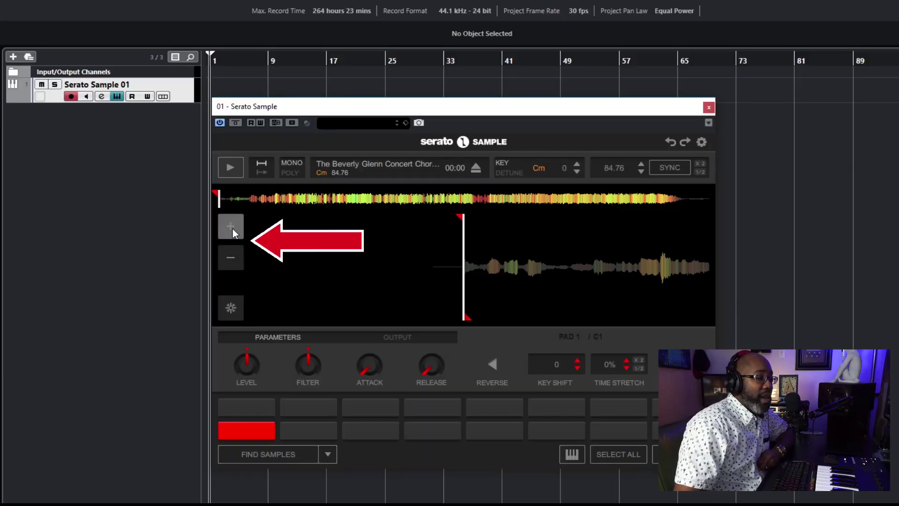
- Move pad 1's start marker precisely to the onset of the first sound in the enlarged waveform
{"action": "left_click", "coordinate": [231, 227]}
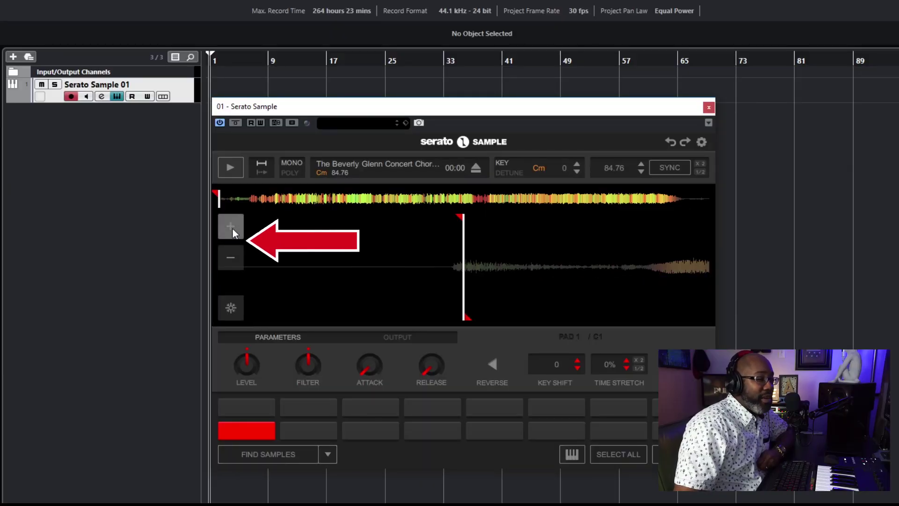
{"action": "left_click_drag", "start_coordinate": [461, 217], "coordinate": [439, 212]}
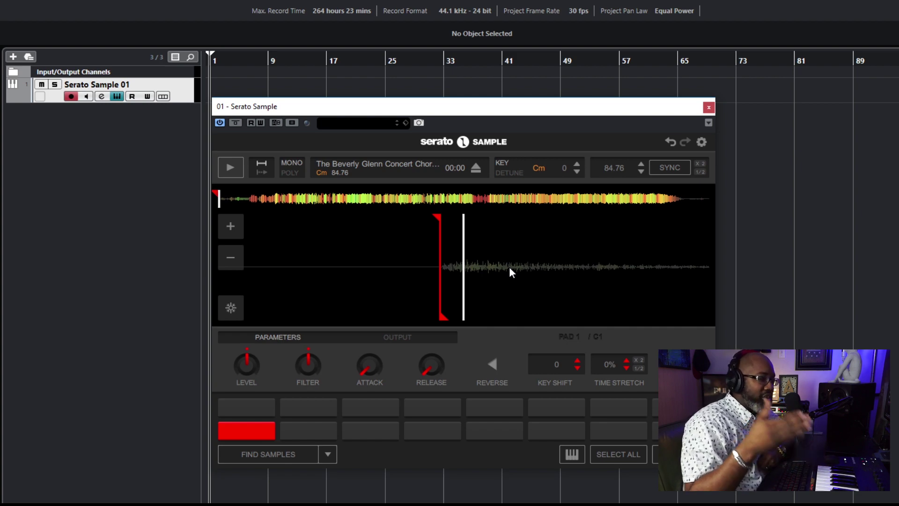
{"action": "left_click", "coordinate": [243, 261]}
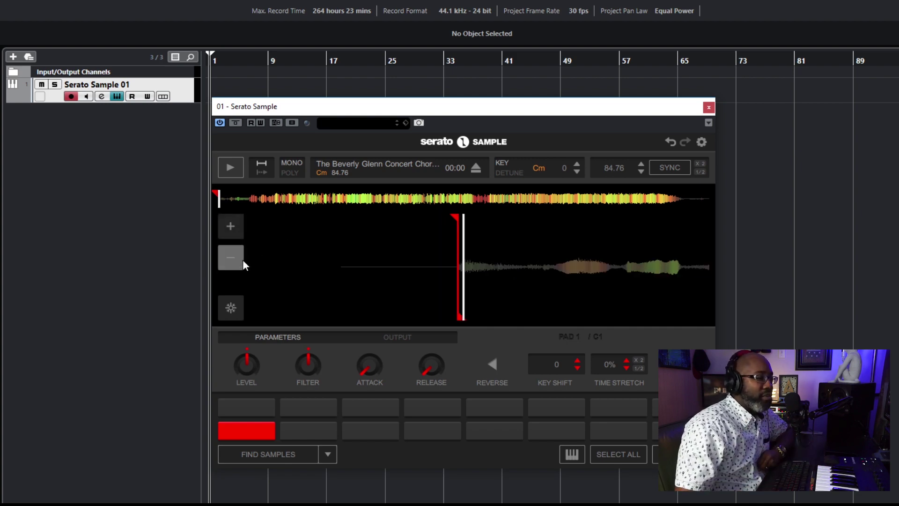
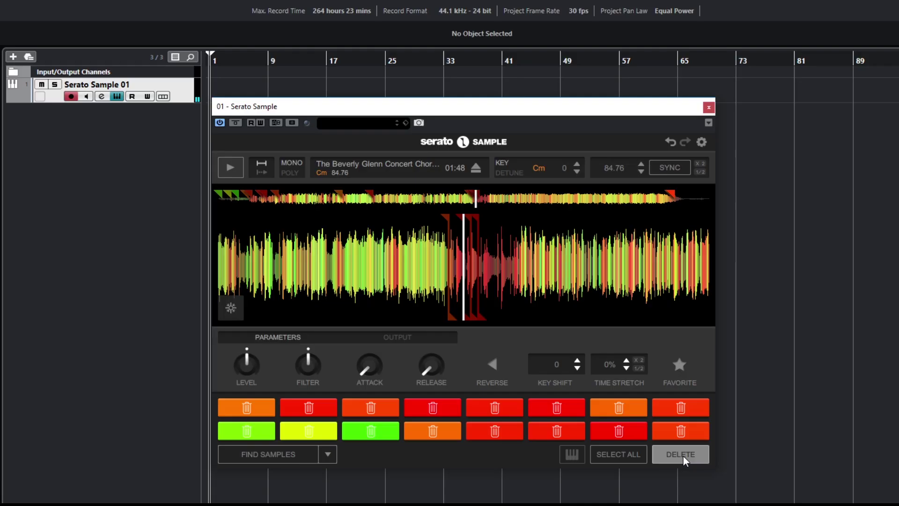
- Delete the samples from all pads and set the pad-filling mode to Set Slicer
{"action": "left_click", "coordinate": [741, 481]}
{"action": "left_click", "coordinate": [261, 480]}
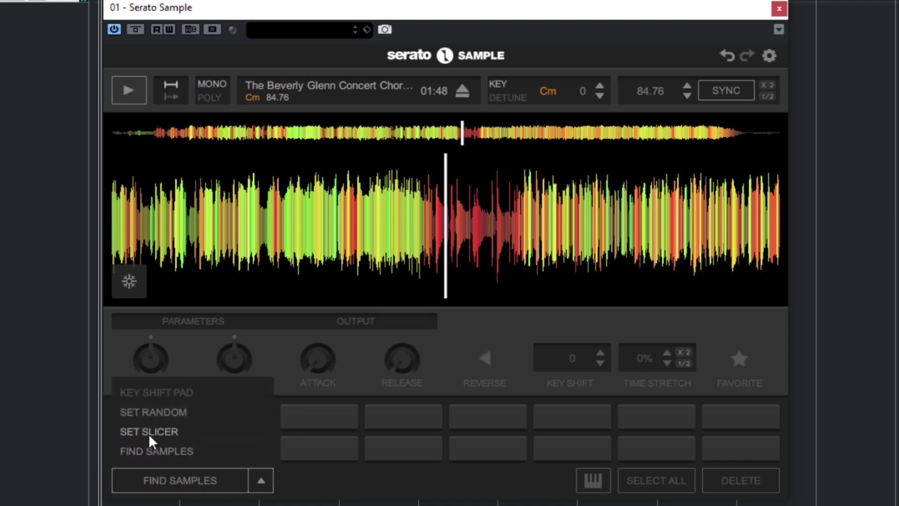
{"action": "left_click", "coordinate": [149, 431]}
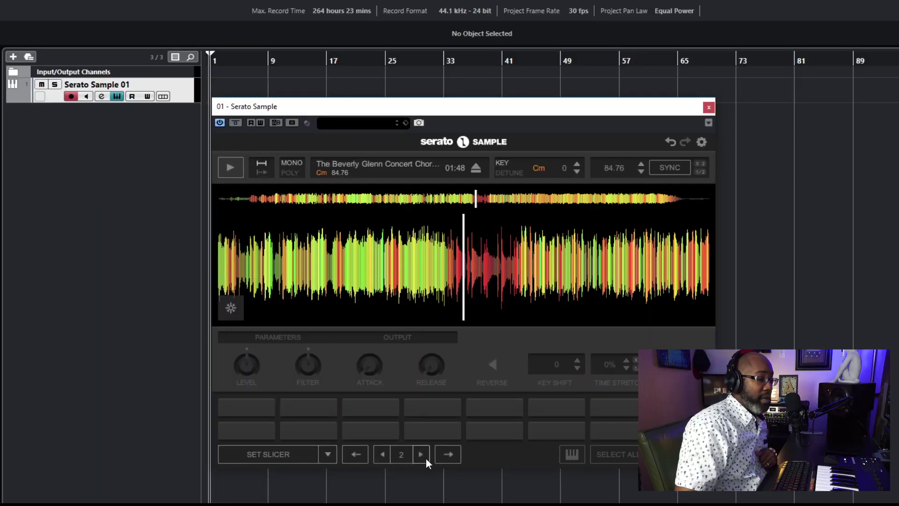
- Slice the song across the pads, trying a slice size of 16 and settling on 2
{"action": "left_click", "coordinate": [276, 455]}
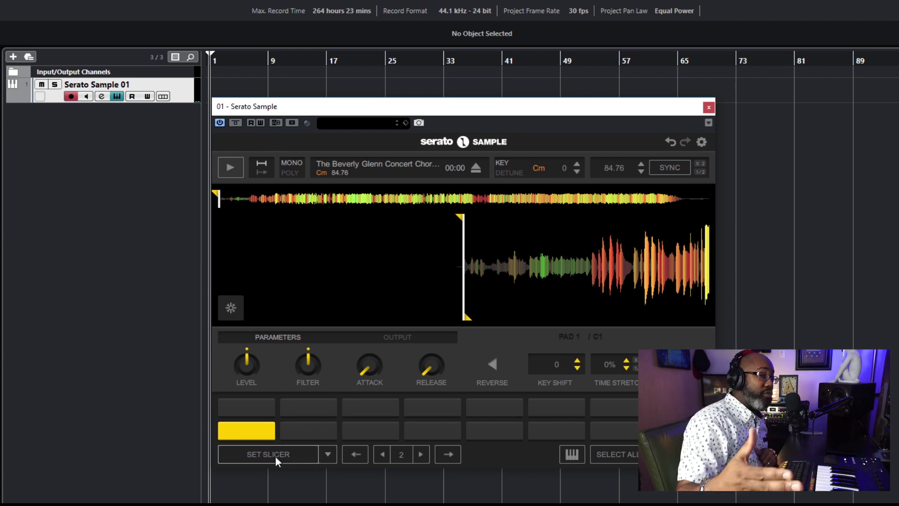
{"action": "left_click", "coordinate": [417, 458]}
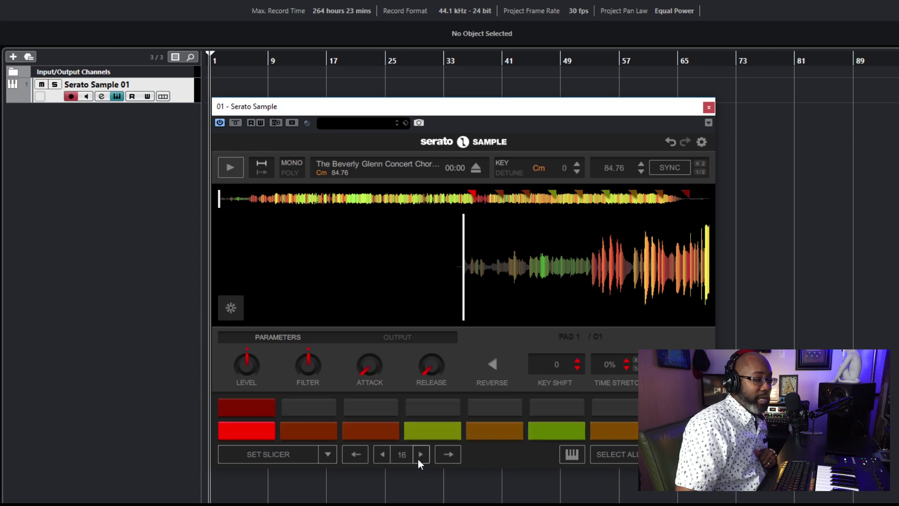
{"action": "left_click", "coordinate": [384, 456]}
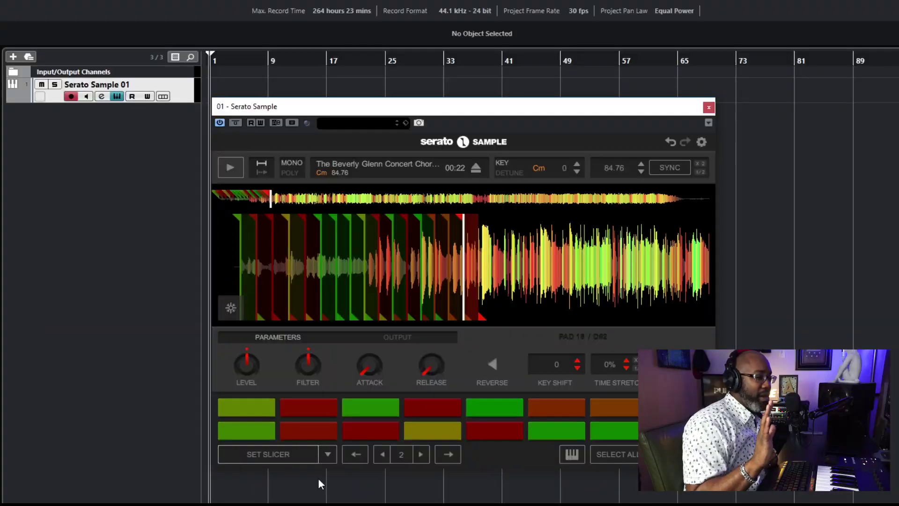
- Change the pad-filling mode to Set Random and fill the pads with random cue points
{"action": "left_click", "coordinate": [309, 454]}
{"action": "left_click", "coordinate": [253, 405]}
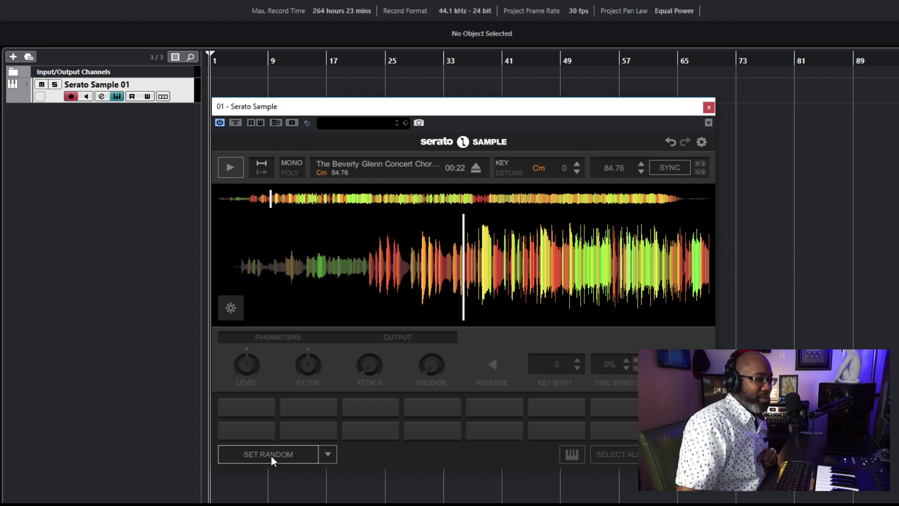
{"action": "left_click", "coordinate": [269, 455]}
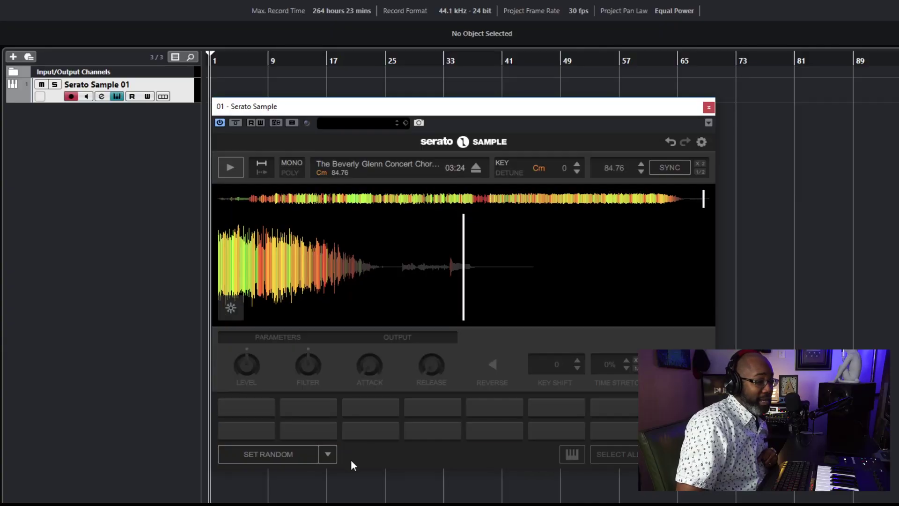
- Set the pad-filling mode back to Set Slicer and apply it to the song
{"action": "left_click", "coordinate": [330, 456]}
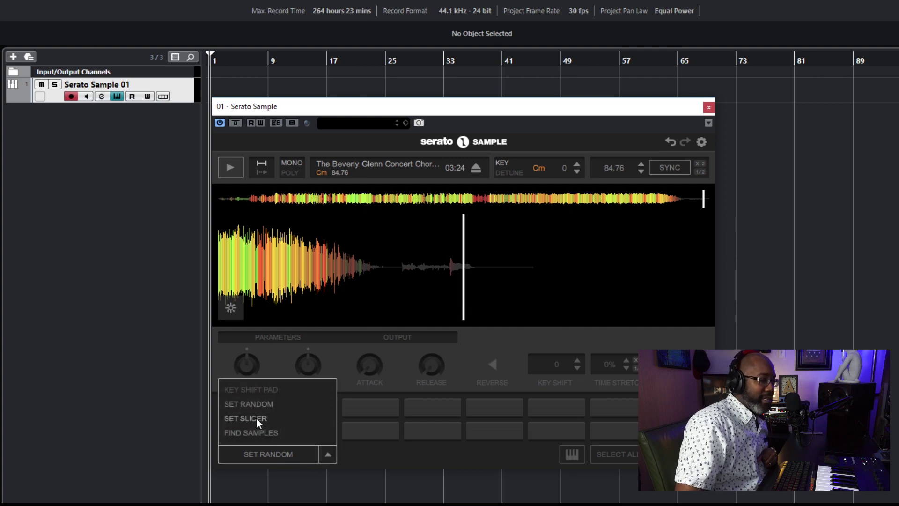
{"action": "left_click", "coordinate": [252, 418]}
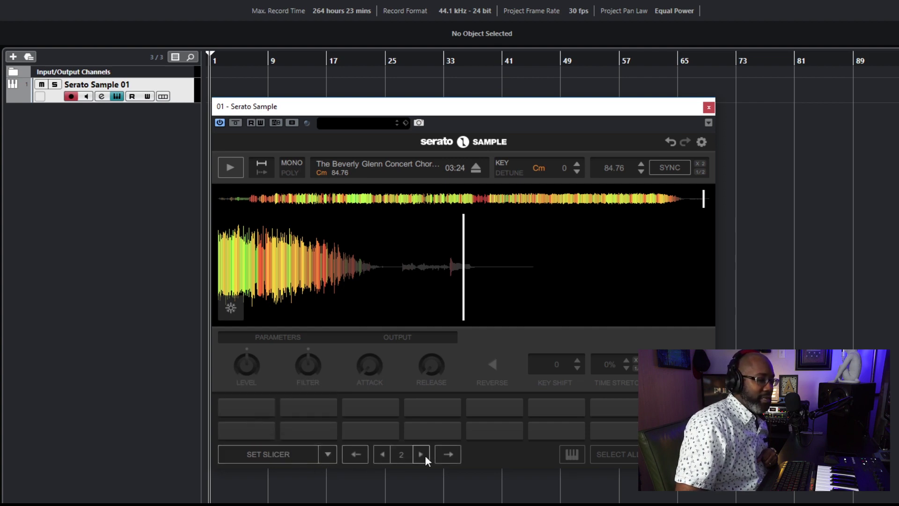
{"action": "left_click", "coordinate": [281, 455]}
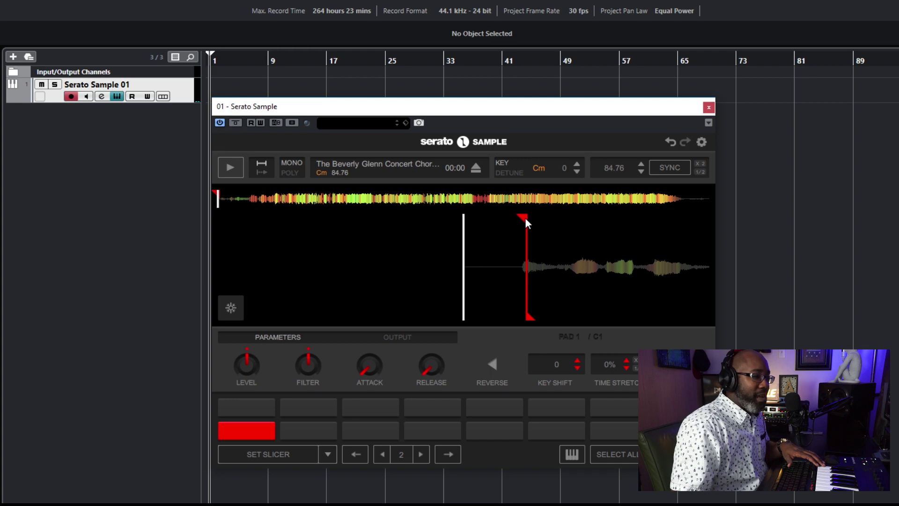
- Align pad 1's start marker with the first sound and slice the song from there across the pads with slice size 2
{"action": "left_click_drag", "start_coordinate": [511, 218], "coordinate": [516, 216]}
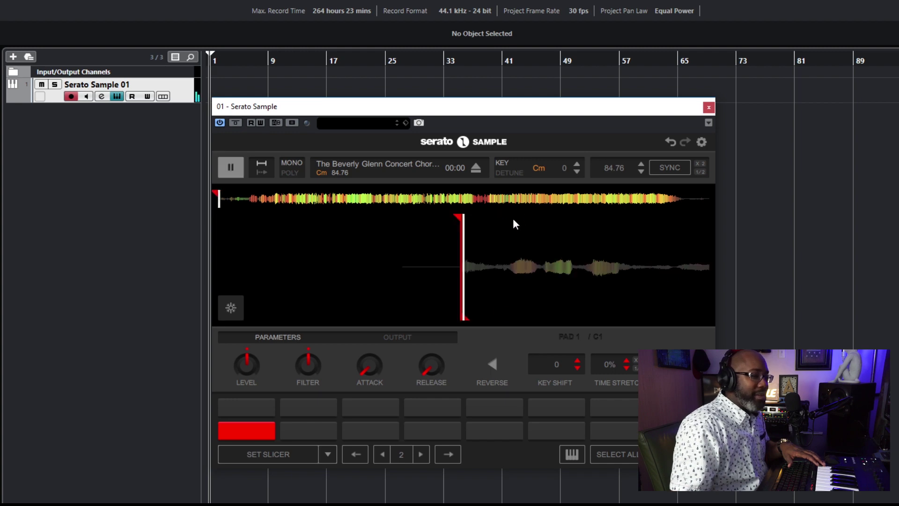
{"action": "left_click", "coordinate": [235, 256]}
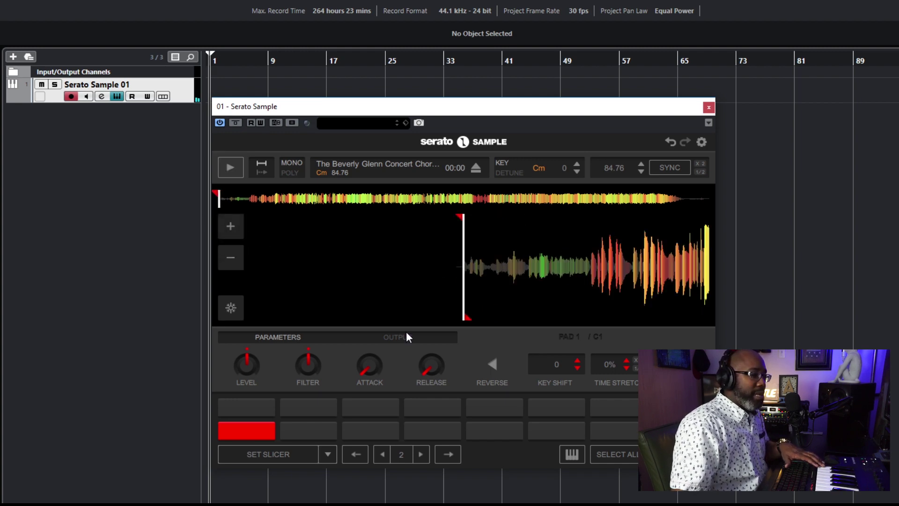
{"action": "left_click", "coordinate": [279, 456]}
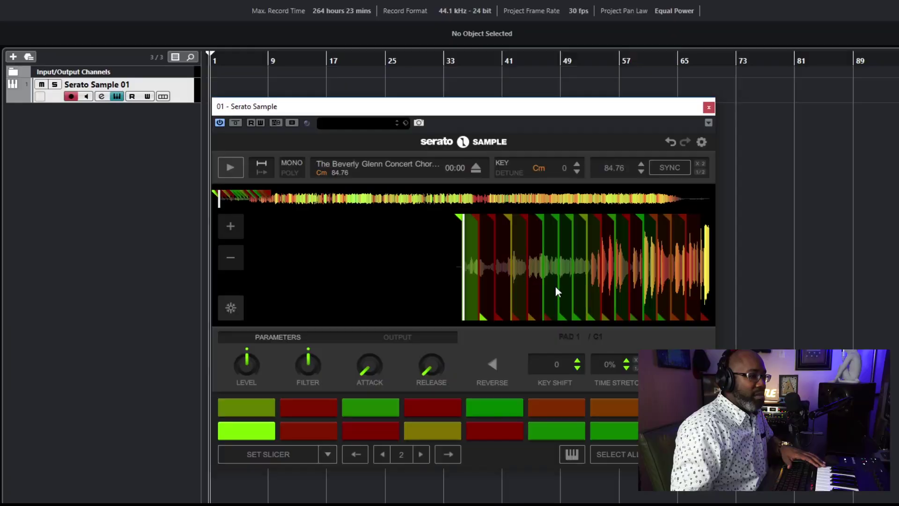
- Examine pad 1's slice boundaries up close in the waveform and play the slice
{"action": "left_click", "coordinate": [233, 228]}
{"action": "left_click", "coordinate": [232, 226]}
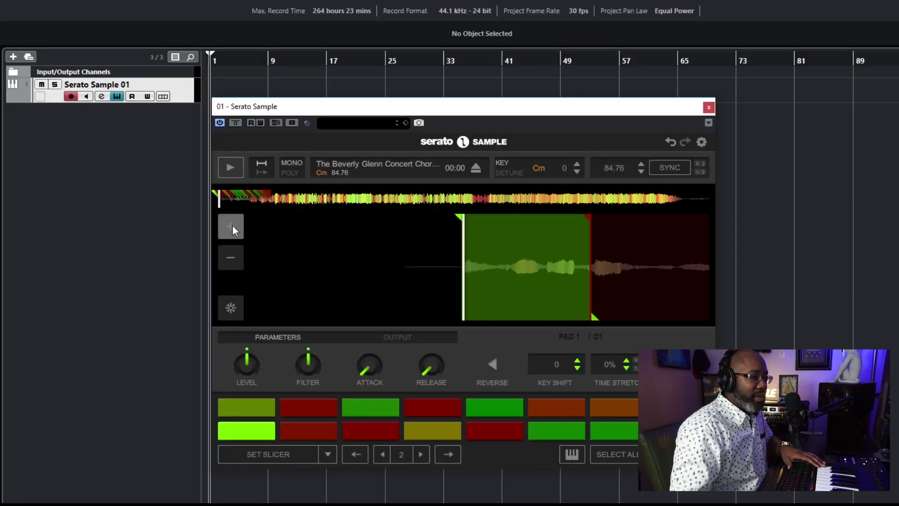
{"action": "left_click", "coordinate": [232, 226]}
{"action": "left_click", "coordinate": [230, 260]}
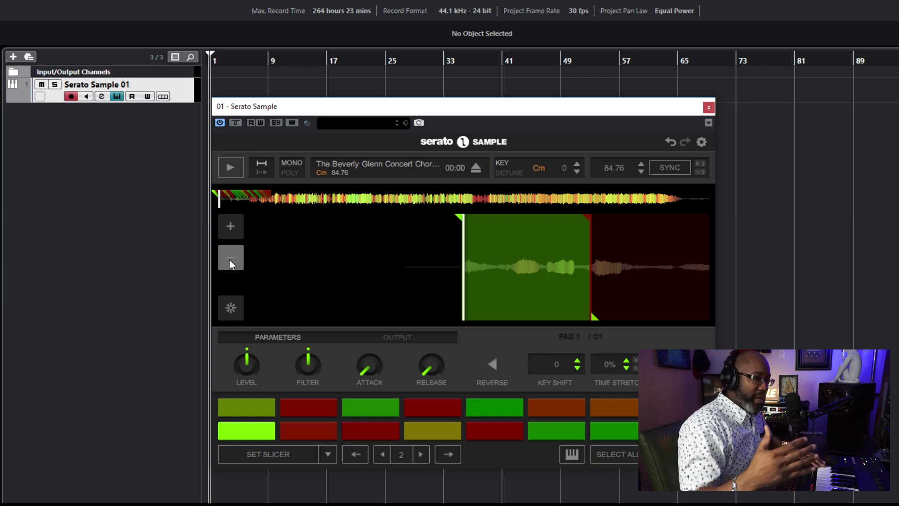
{"action": "key", "text": "space"}
{"action": "key", "text": "space"}
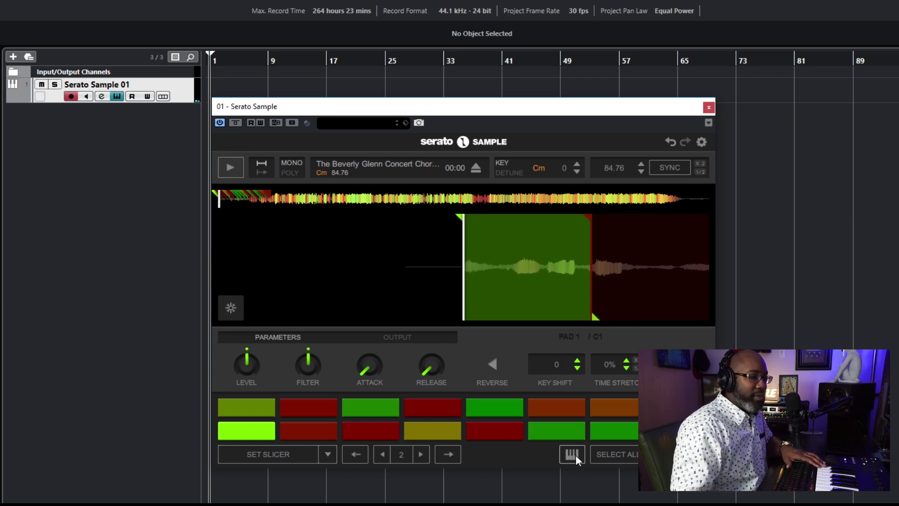
- Enable keyboard mode for pad 1 so its slice plays at different pitches
{"action": "left_click", "coordinate": [572, 454]}
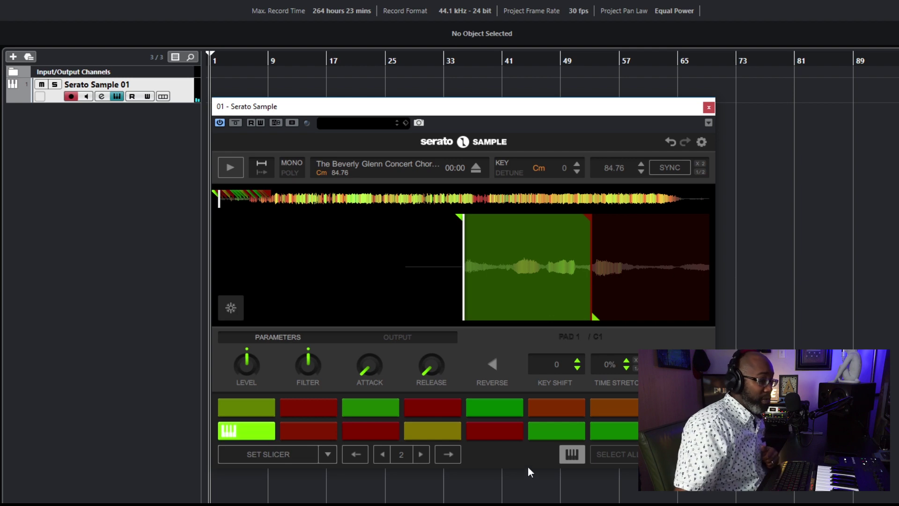
{"action": "mouse_move", "coordinate": [315, 368]}
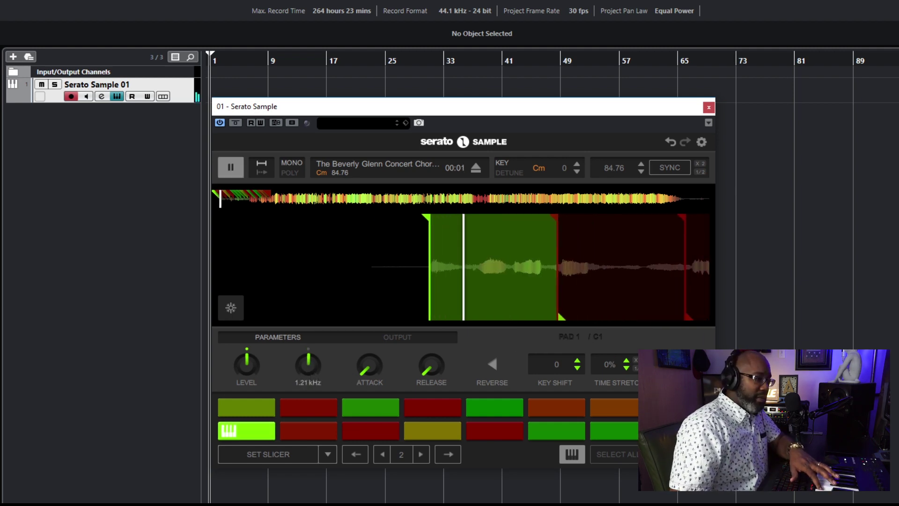
- Raise pad 1's filter to about 3.76 kHz while playing its slice, and re-slice the song with slice size 4
{"action": "mouse_move", "coordinate": [311, 372]}
{"action": "left_mouse_down"}
{"action": "mouse_move", "coordinate": [311, 363]}
{"action": "mouse_move", "coordinate": [311, 372]}
{"action": "left_mouse_up"}
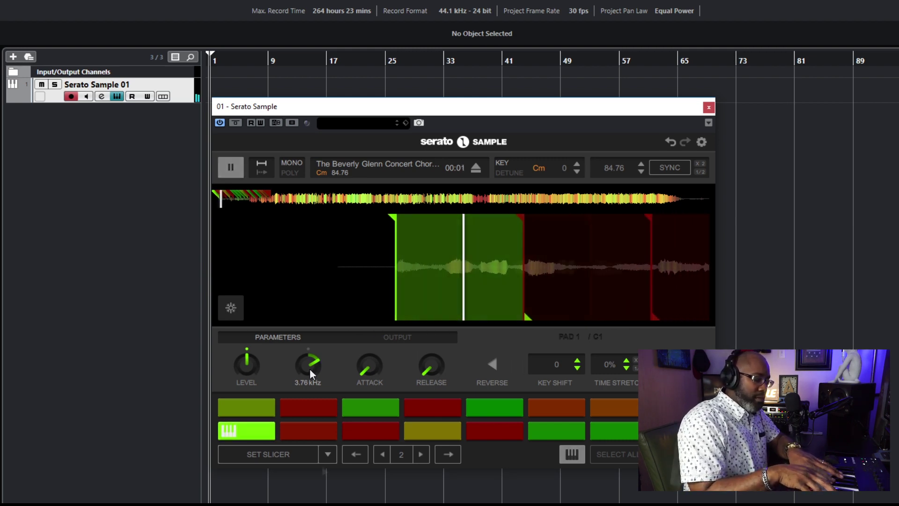
{"action": "left_click", "coordinate": [420, 454]}
{"action": "left_click", "coordinate": [420, 454]}
{"action": "left_click", "coordinate": [385, 456]}
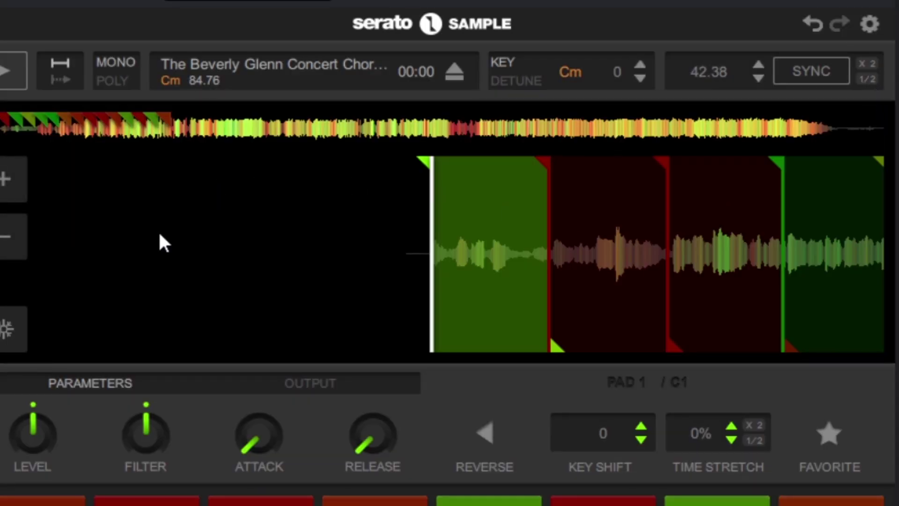
- Audition pad 1 while halving the song's tempo to 21.19 BPM and doubling it up to 169.53 BPM
{"action": "key", "text": "space"}
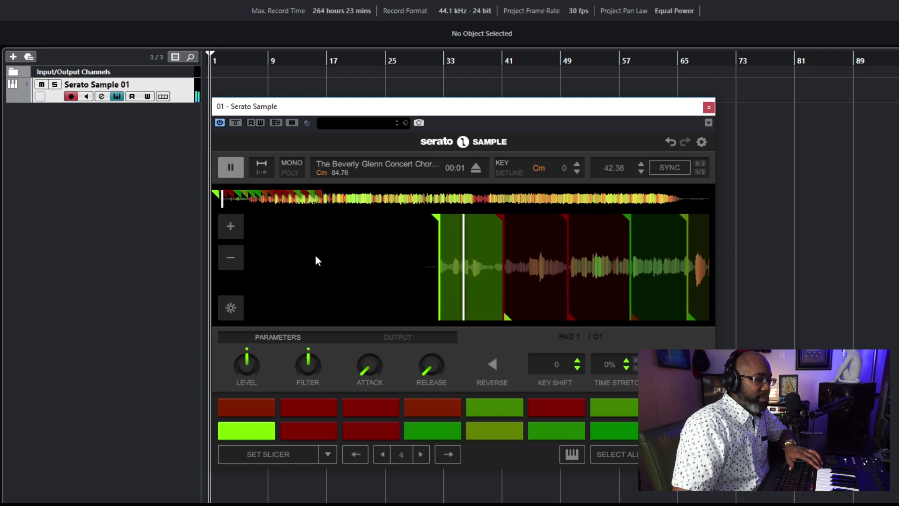
{"action": "left_click", "coordinate": [702, 172]}
{"action": "key", "text": "space"}
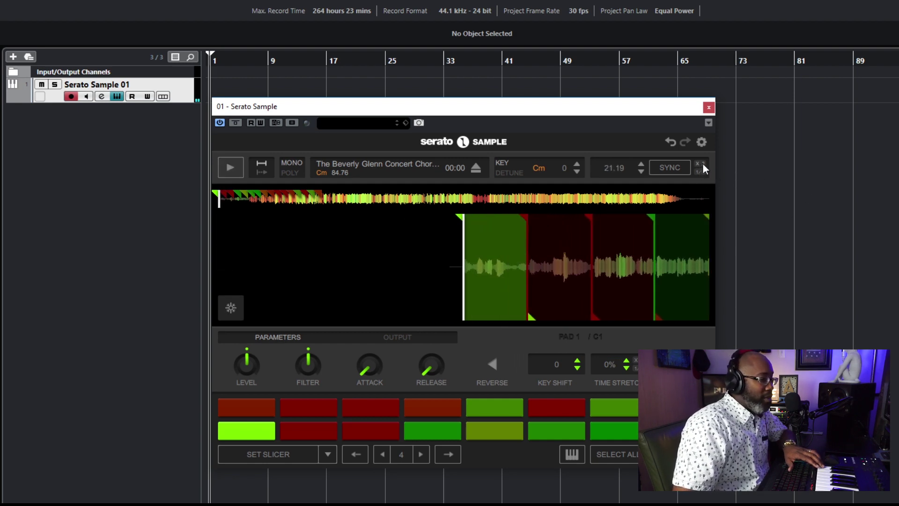
{"action": "left_click", "coordinate": [703, 164]}
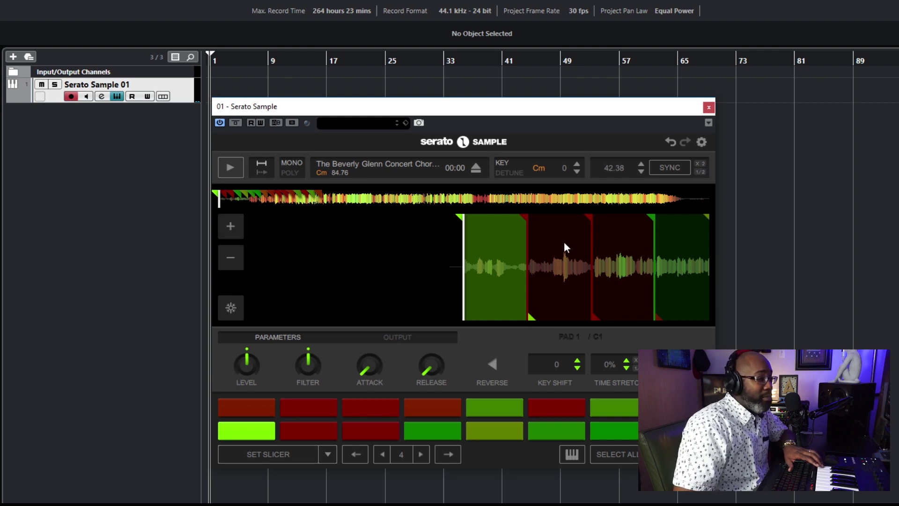
{"action": "left_click", "coordinate": [703, 164]}
{"action": "left_click", "coordinate": [703, 163]}
- Lower pad 1's filter to about 192 Hz and play the slices at the doubled tempo
{"action": "key", "text": "space"}
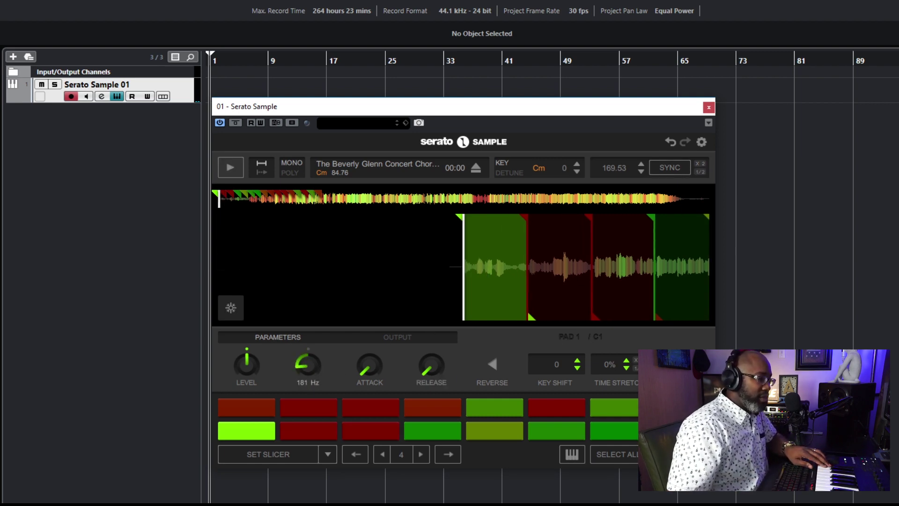
{"action": "key", "text": "space"}
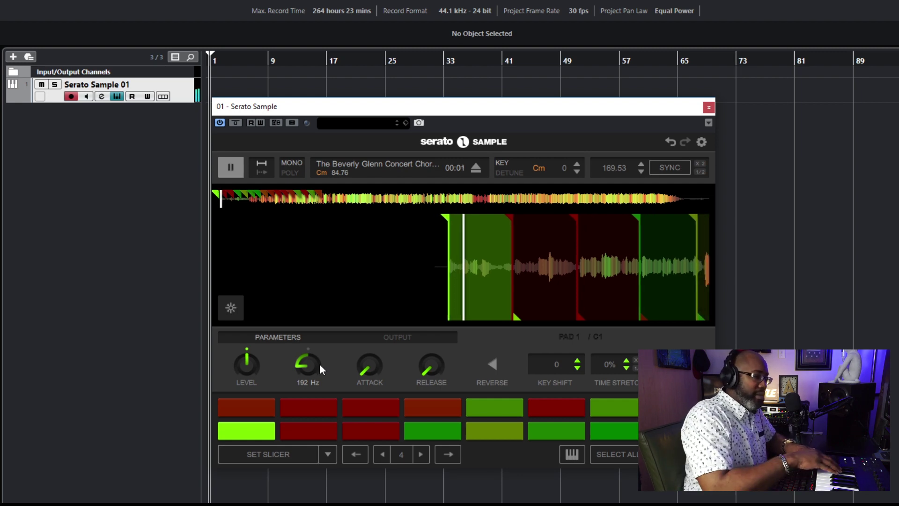
{"action": "key", "text": "space"}
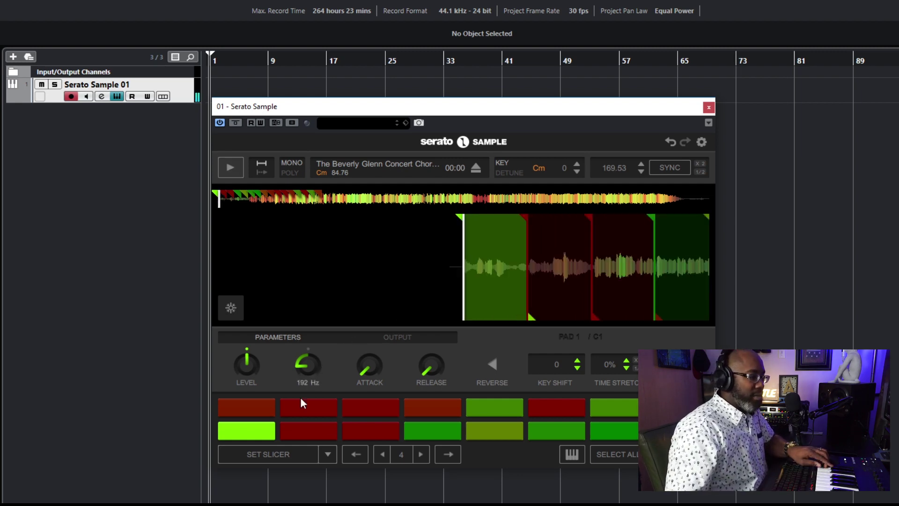
{"action": "left_click", "coordinate": [300, 432]}
{"action": "left_click", "coordinate": [247, 435]}
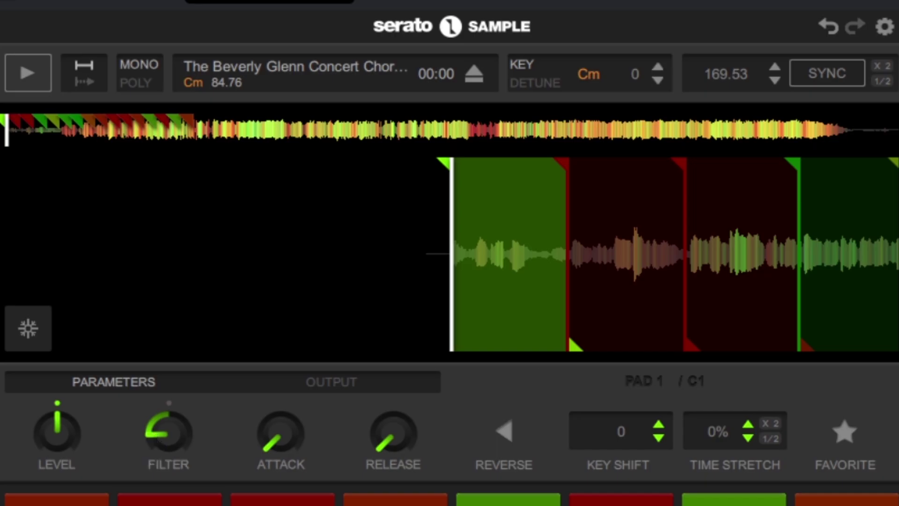
{"action": "left_click", "coordinate": [166, 497]}
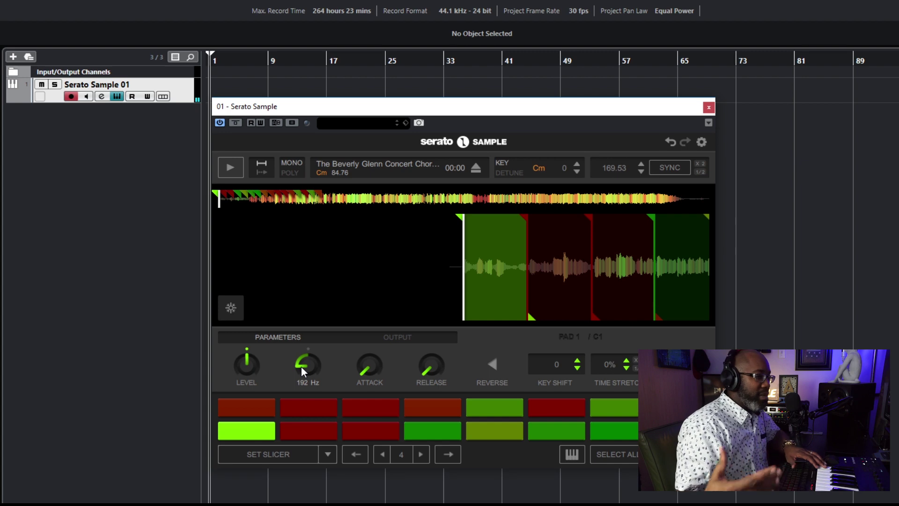
- Sync the song's tempo to the project and play the slices on the pads
{"action": "left_click", "coordinate": [671, 168]}
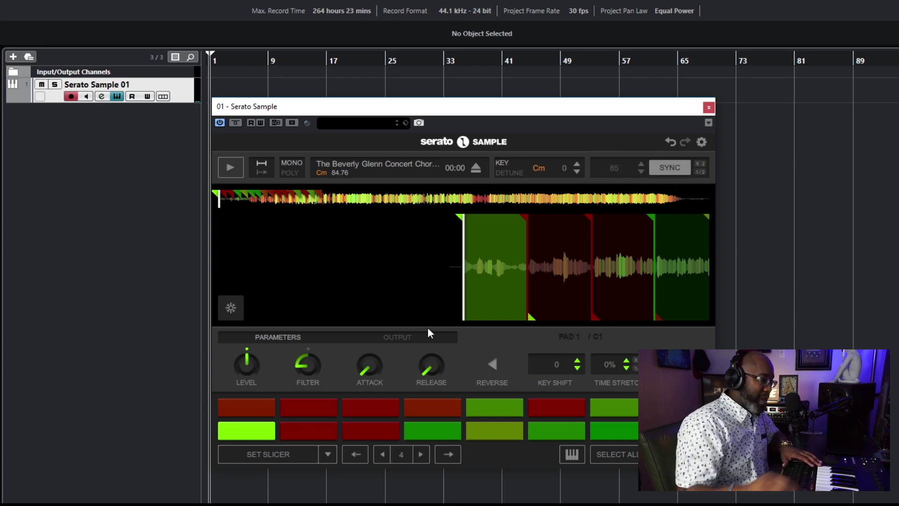
{"action": "key", "text": "space"}
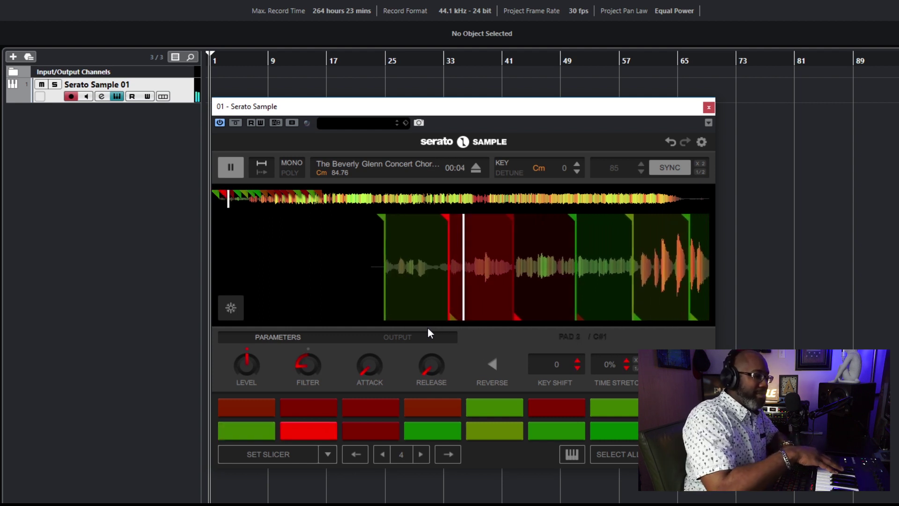
{"action": "key", "text": "space"}
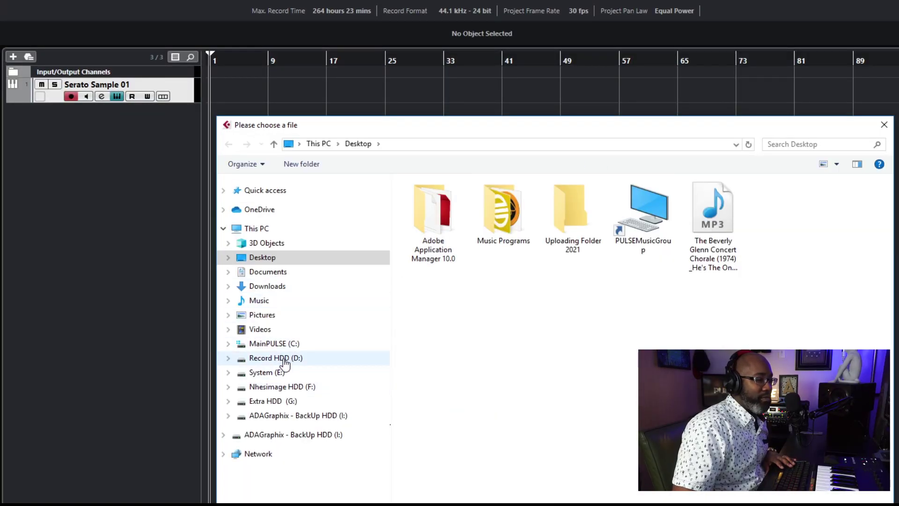
- Load DrHH20.wav from the hi hats folder of Various Samples under Trap Sound Kits on Record HDD (D:)
{"action": "left_click", "coordinate": [279, 359]}
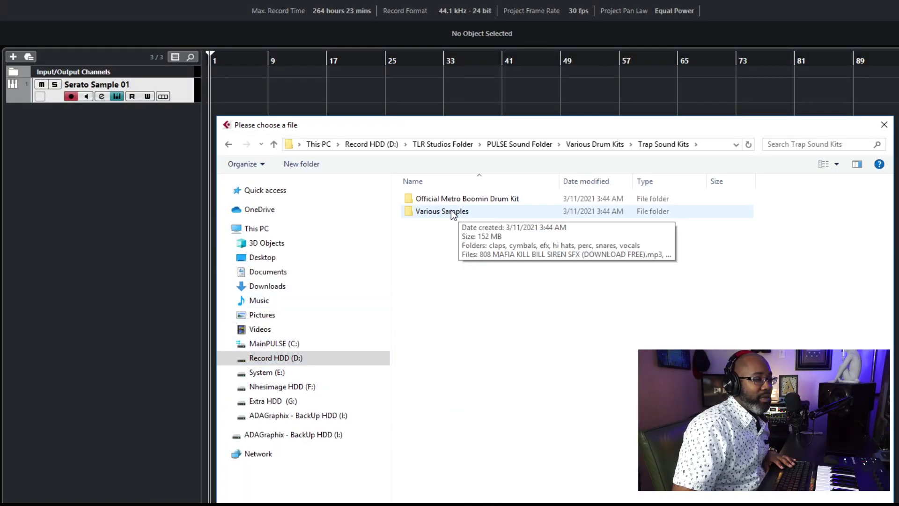
{"action": "double_click", "coordinate": [451, 211]}
{"action": "double_click", "coordinate": [432, 236]}
{"action": "left_click", "coordinate": [442, 248]}
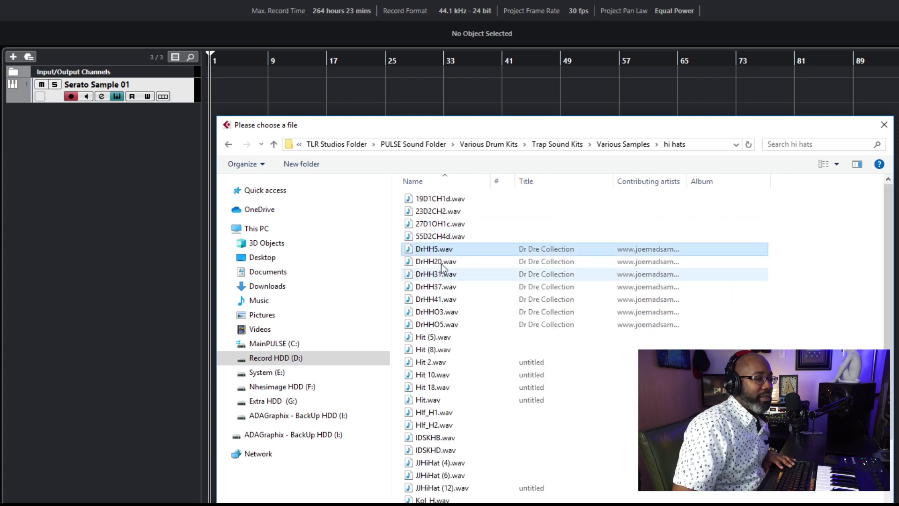
{"action": "double_click", "coordinate": [436, 262]}
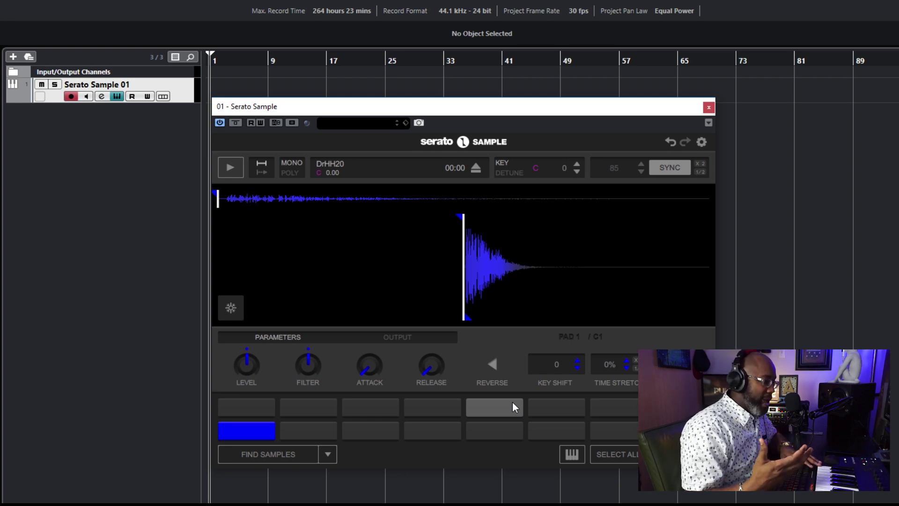
- Assign the hi-hat sample to pads 2, 3 and 4
{"action": "left_click", "coordinate": [323, 433]}
{"action": "left_click", "coordinate": [363, 432]}
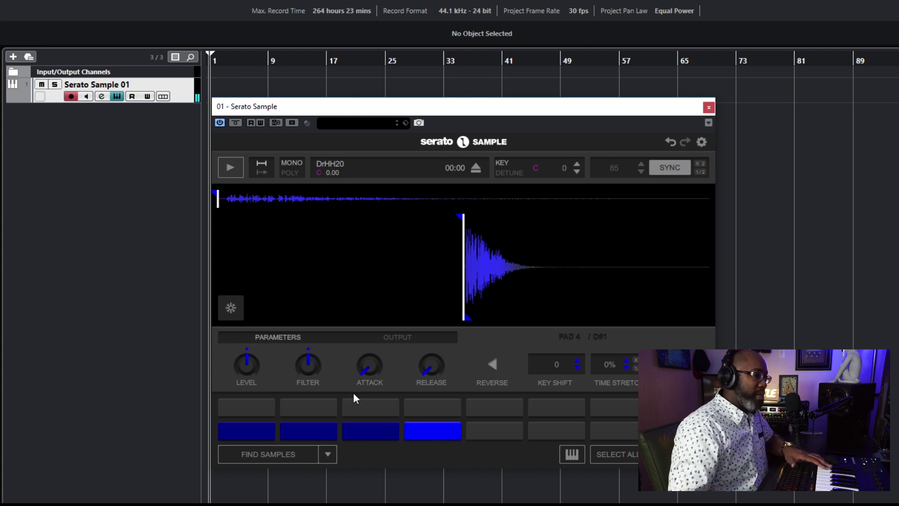
- Set pad 2's key shift to -8 and reverse it with its marker at the end of the hi-hat's tail
{"action": "left_click", "coordinate": [308, 433]}
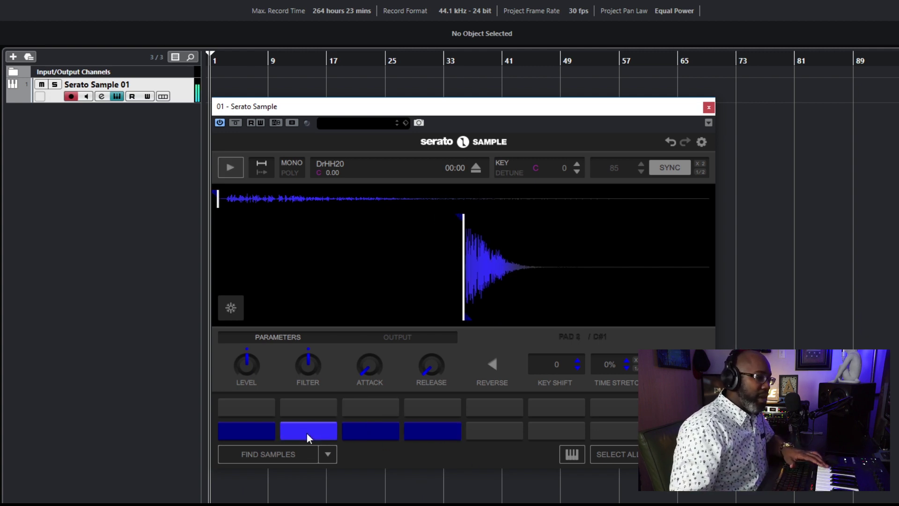
{"action": "left_click", "coordinate": [580, 367]}
{"action": "left_click", "coordinate": [580, 367]}
{"action": "left_click", "coordinate": [580, 367]}
{"action": "left_click", "coordinate": [580, 367]}
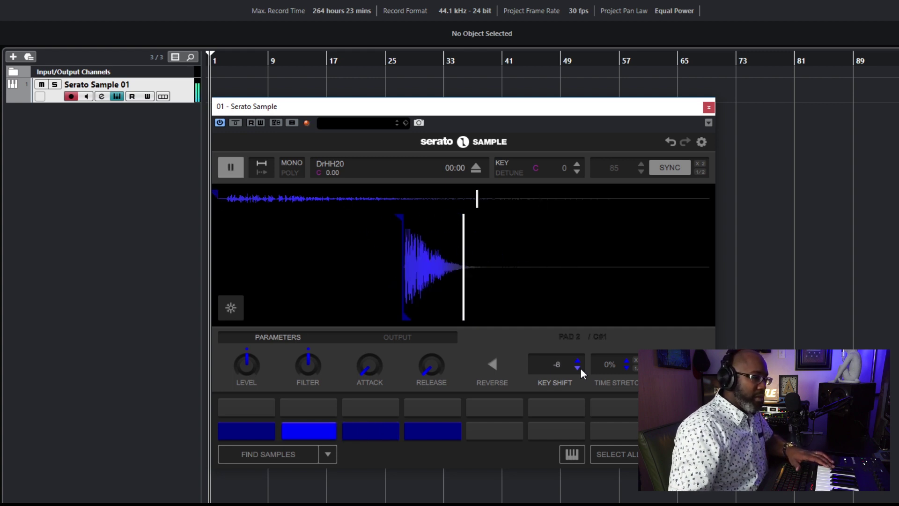
{"action": "left_click", "coordinate": [497, 367]}
{"action": "left_click_drag", "start_coordinate": [469, 220], "coordinate": [536, 223]}
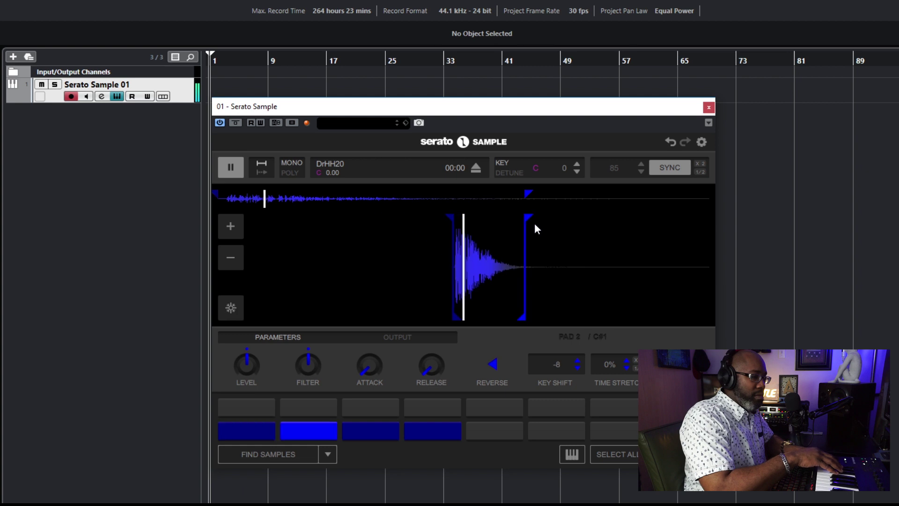
- Select pad 3 for editing
{"action": "left_click", "coordinate": [361, 431]}
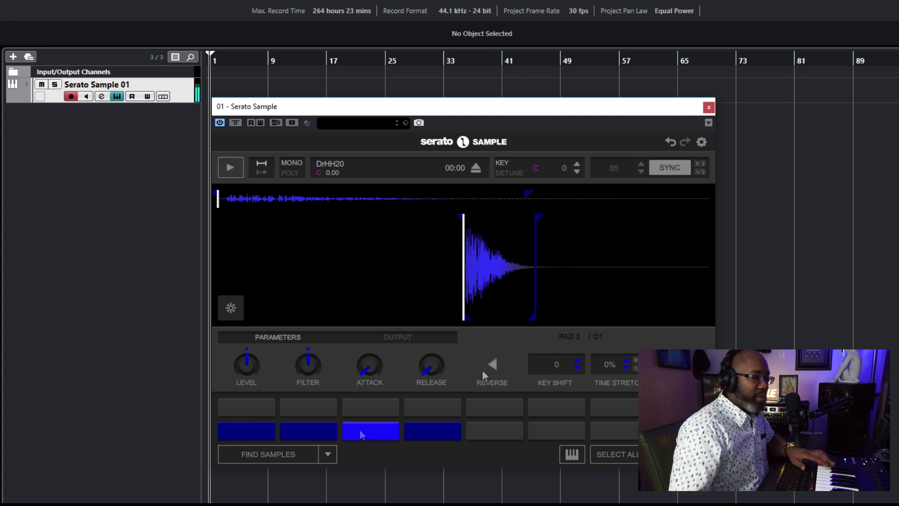